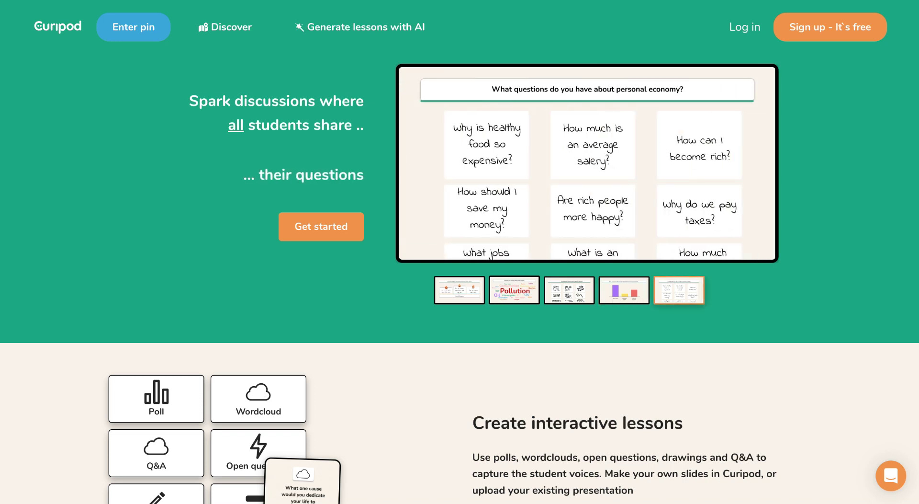
Log in to Curipod with Continue with Google, picking the Google account
click(740, 27)
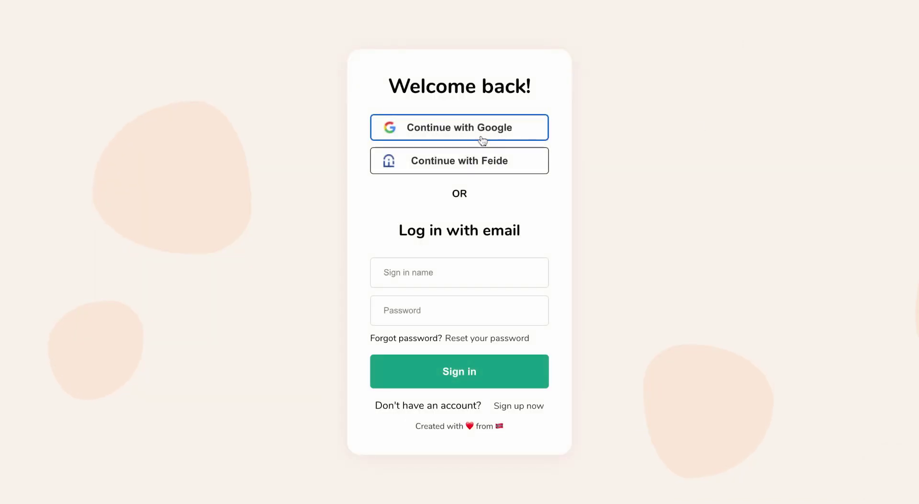
click(481, 128)
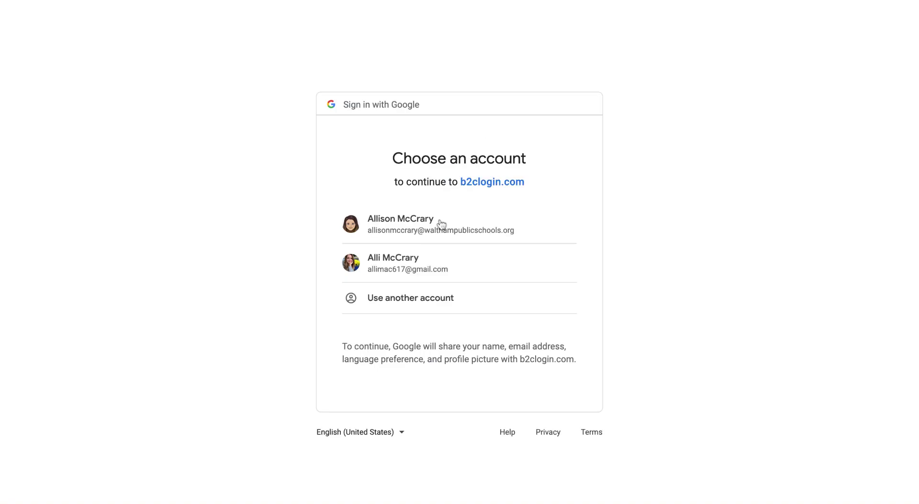
click(437, 235)
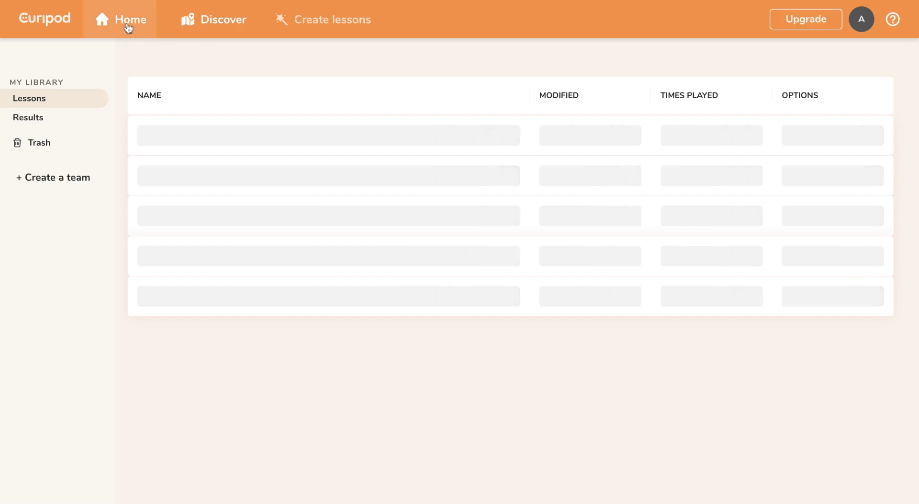
Visit Home and Discover, then start a new lesson to bring up the template chooser
click(129, 27)
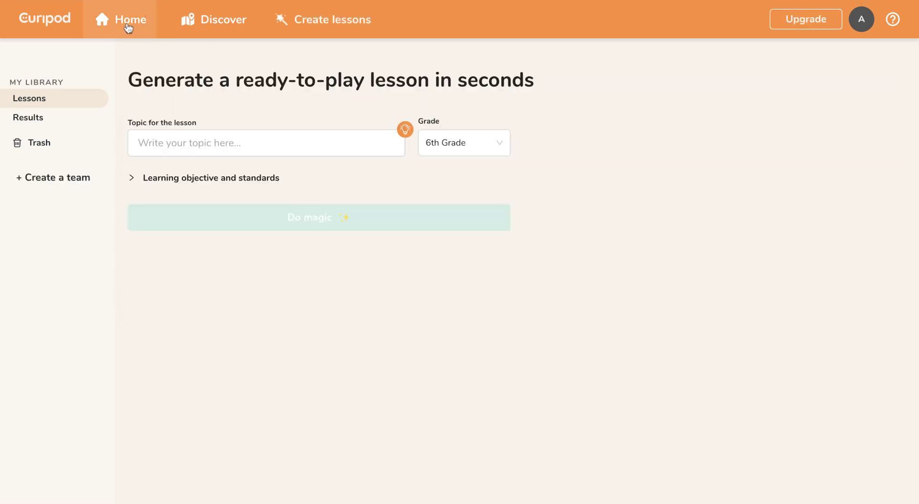
click(128, 28)
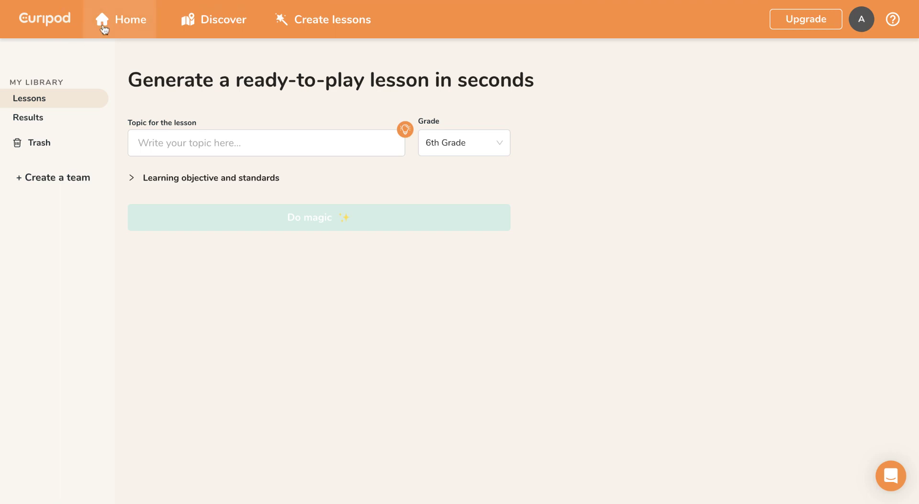
click(226, 25)
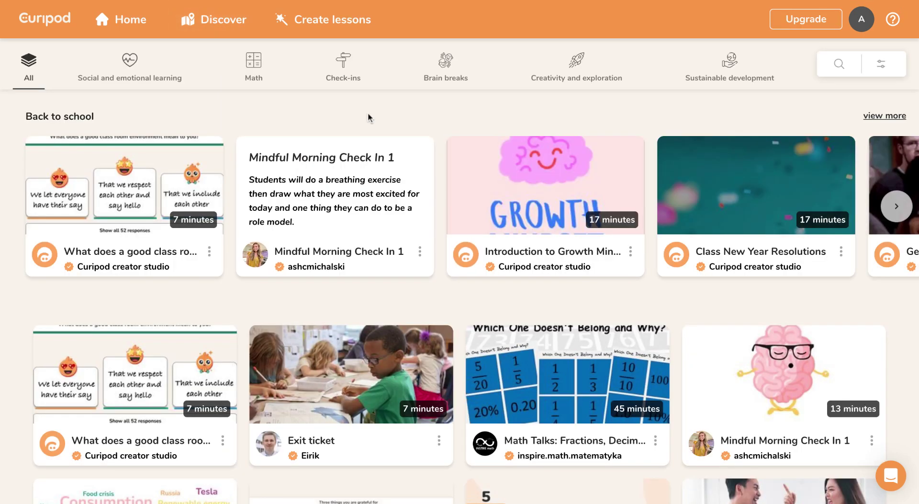
click(340, 23)
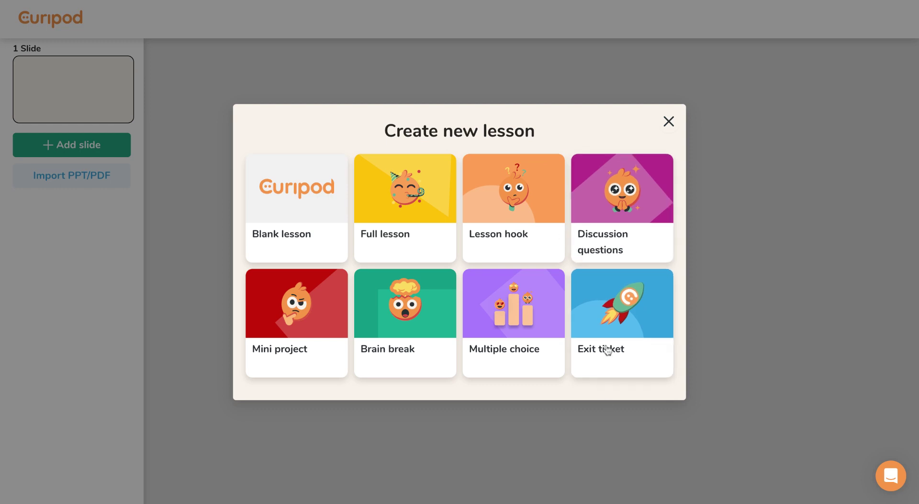
Choose the Exit ticket template and enter 'Online Scams' as the topic
click(607, 360)
click(420, 250)
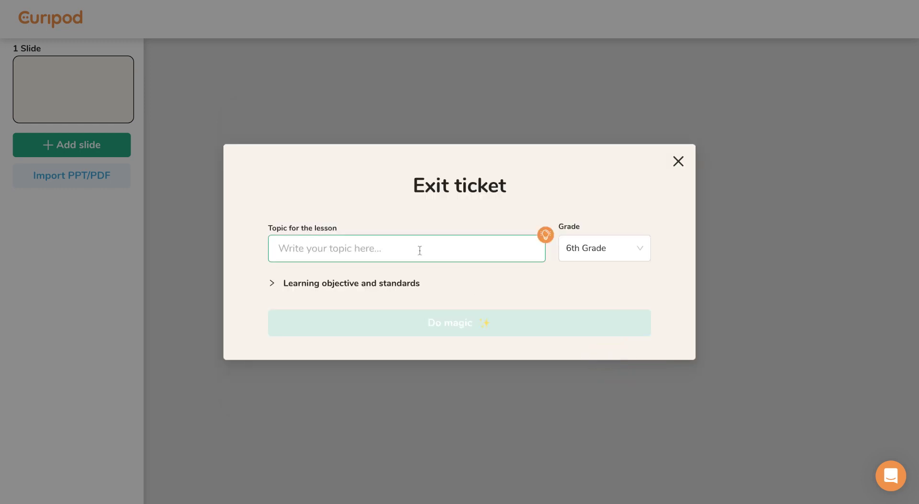
text(Oneli)
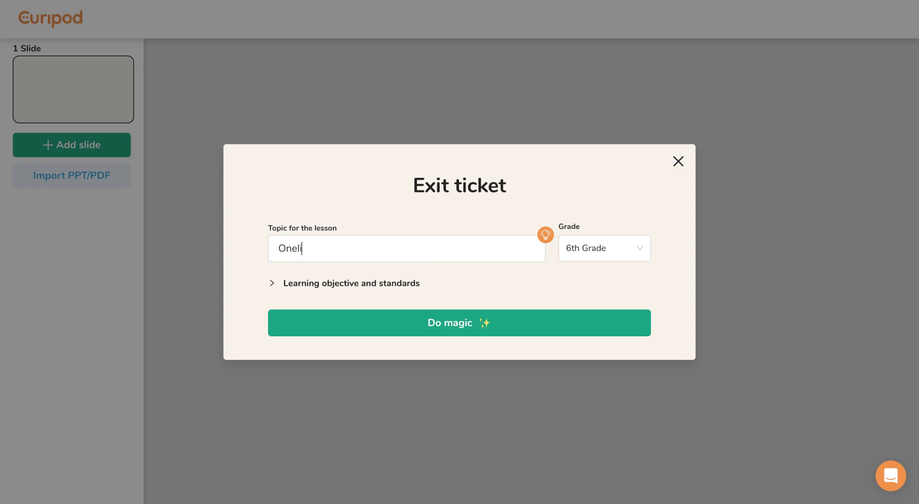
key(BackSpace)
key(BackSpace)
text(line Scm)
key(BackSpace)
text(am)
key(BackSpace)
text(s)
Paste the learning objective about identifying internet scams, removing its leading space
click(276, 288)
click(277, 289)
text(By the end of the lesson, students will be able to identify common internet scams and take steps to protect themselves online.)
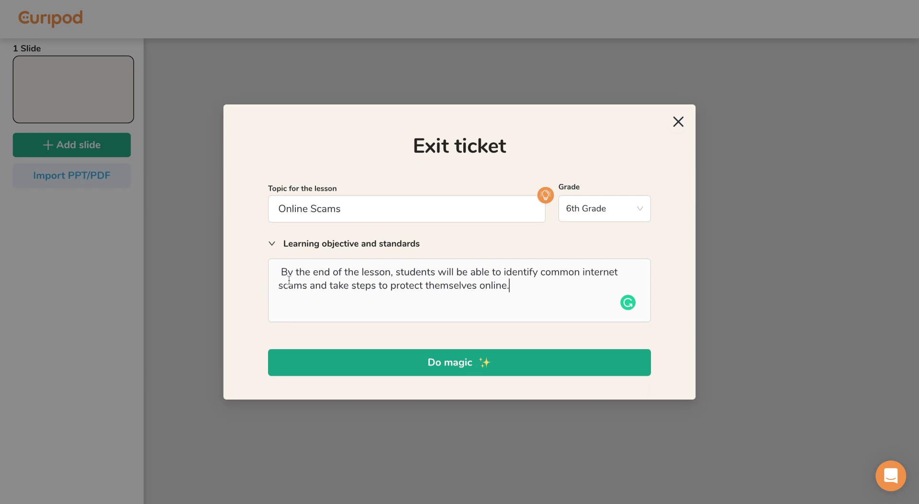
click(283, 273)
key(BackSpace)
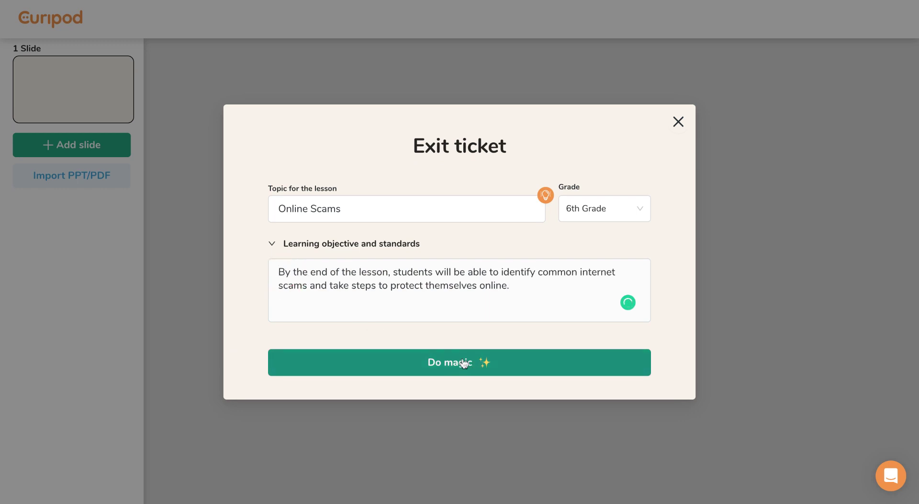
Run Do magic to generate the 'Exit ticket: Online Scams' lesson
click(463, 363)
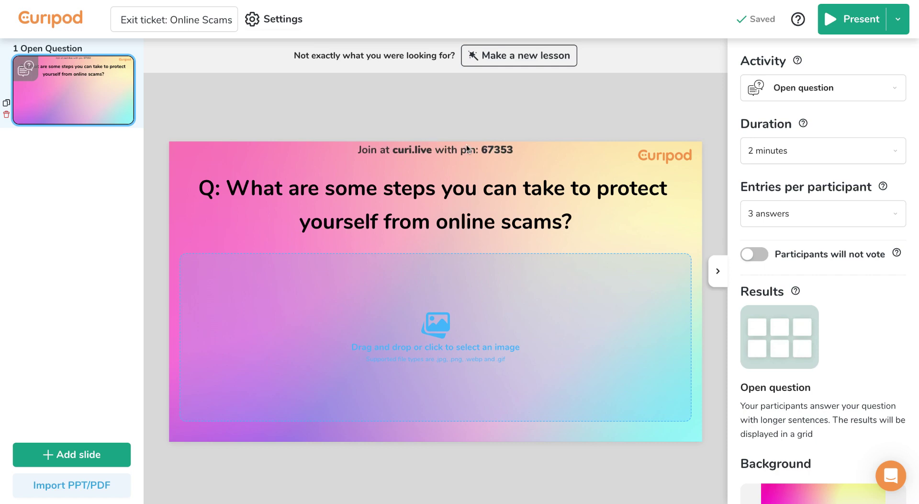
Present the exit ticket, raise its answer timer to 3:00, and show the join screen
click(829, 20)
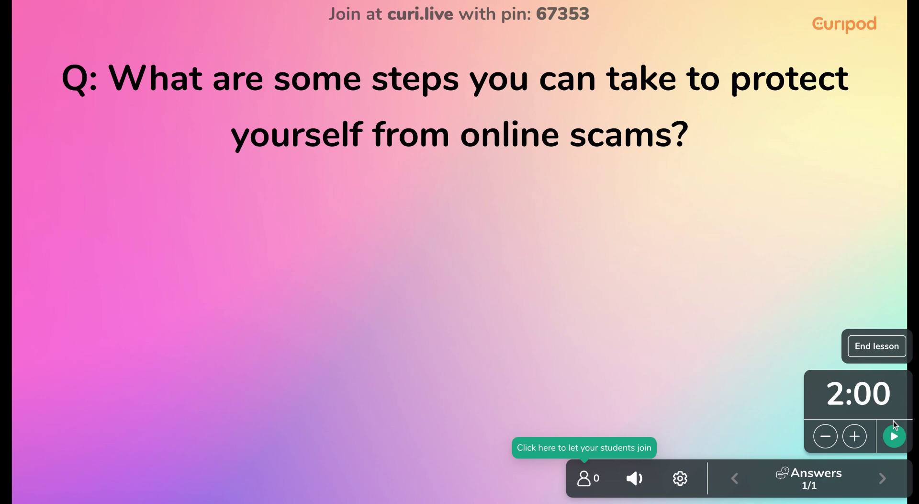
click(853, 443)
click(855, 443)
click(581, 481)
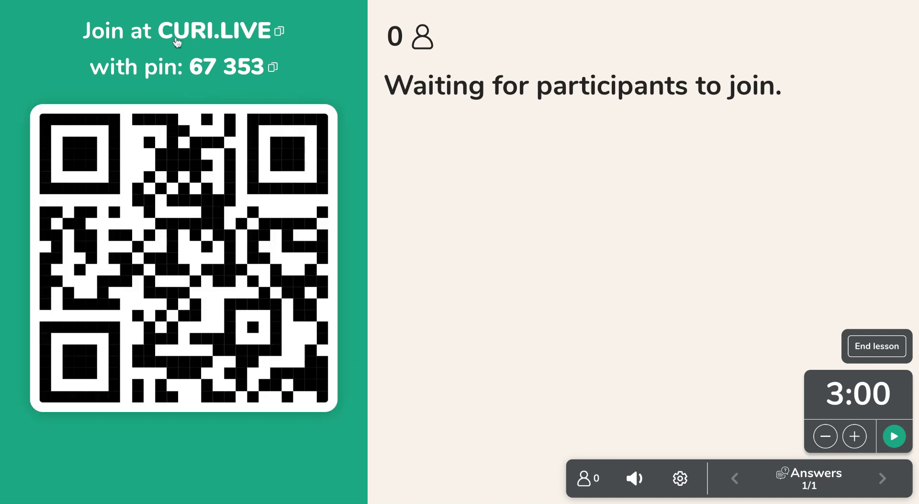
Copy the CURI.LIVE join link and session pin, then close the join screen
click(282, 34)
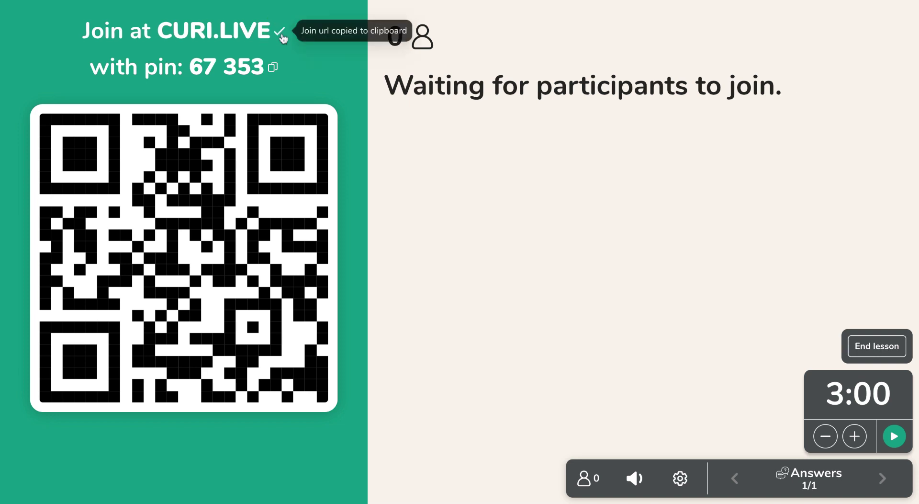
click(274, 68)
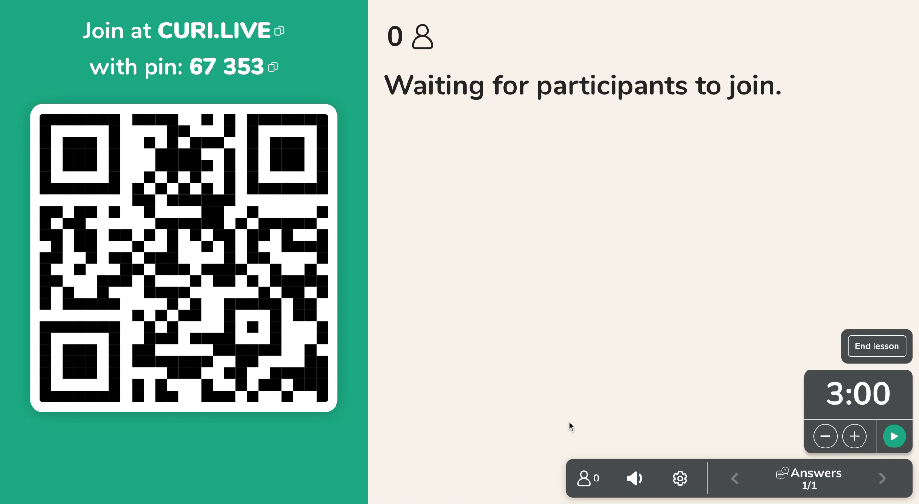
click(894, 436)
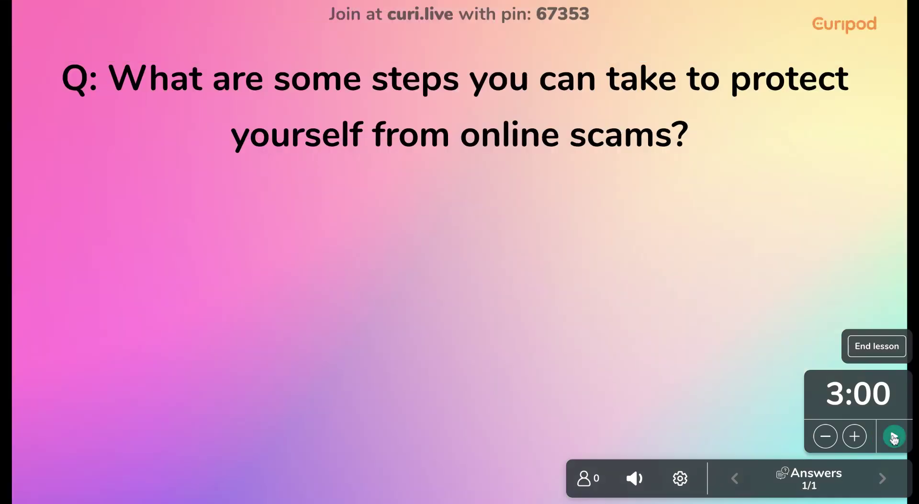
Start the 3:00 timer, stop it early, and reveal the empty results
click(893, 436)
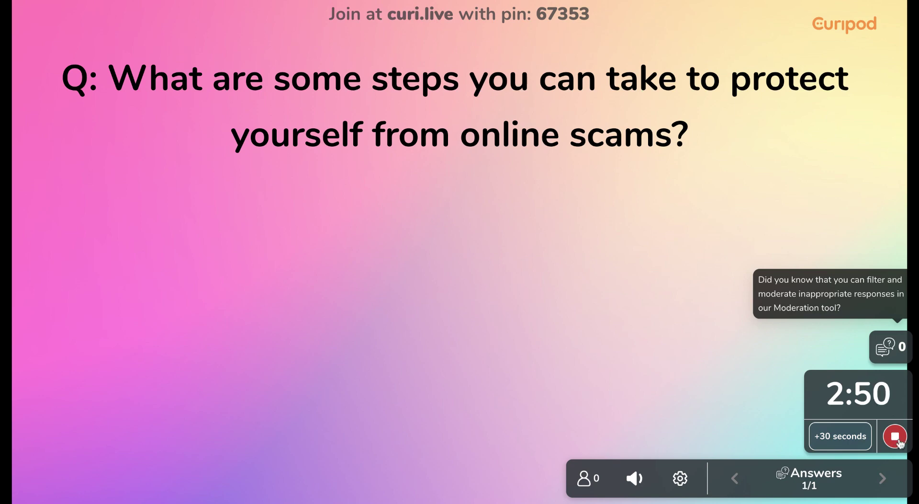
click(896, 438)
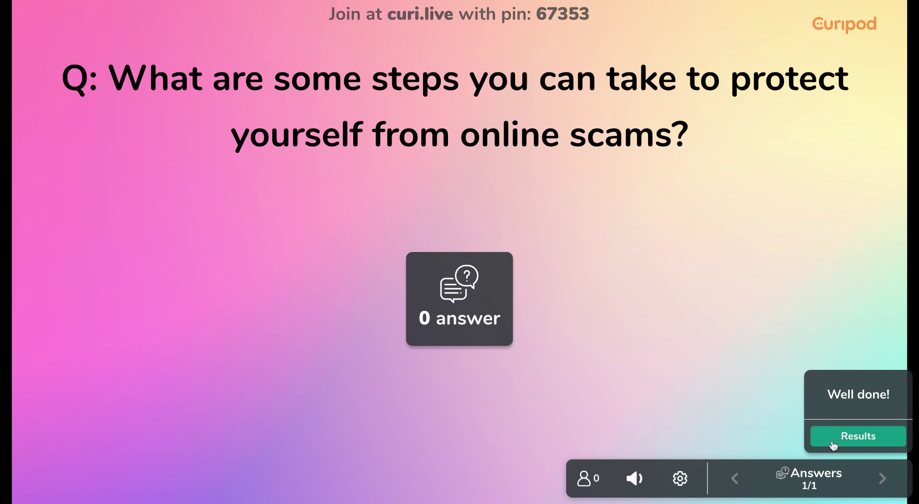
click(833, 436)
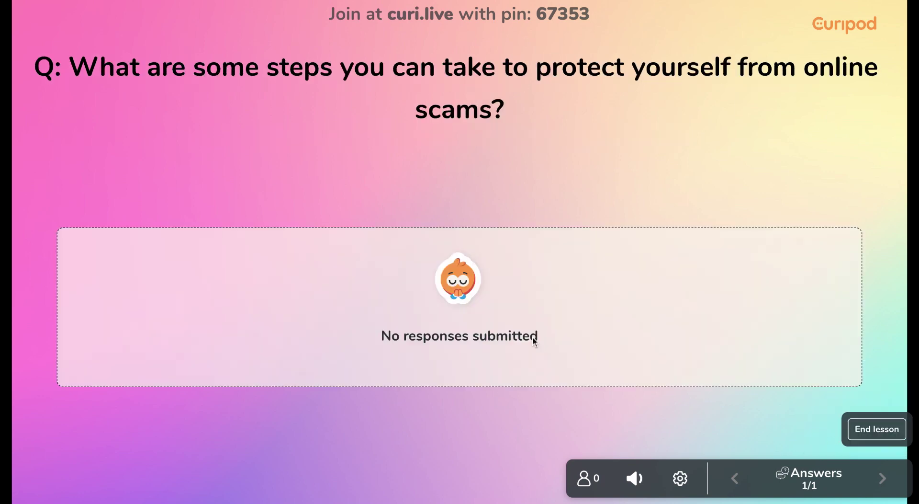
End the lesson, look over its results, and go back Home to My lessons
click(867, 428)
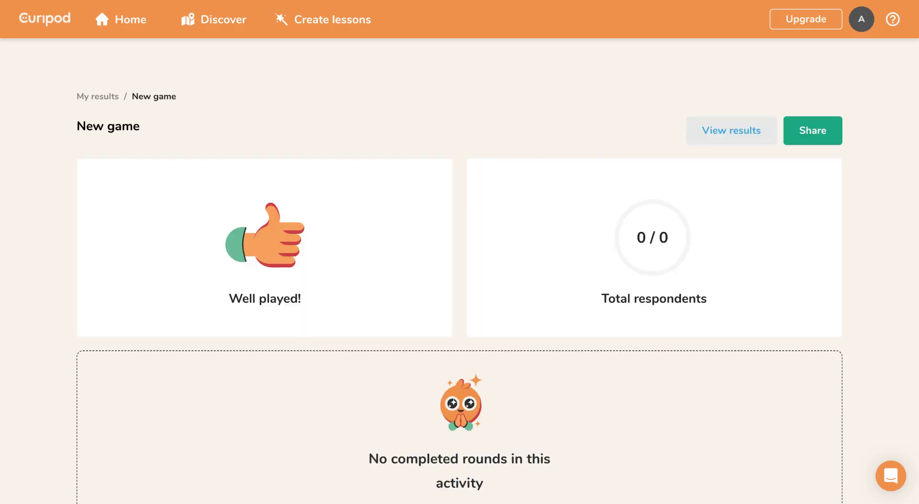
scroll(246, 189, down, 2)
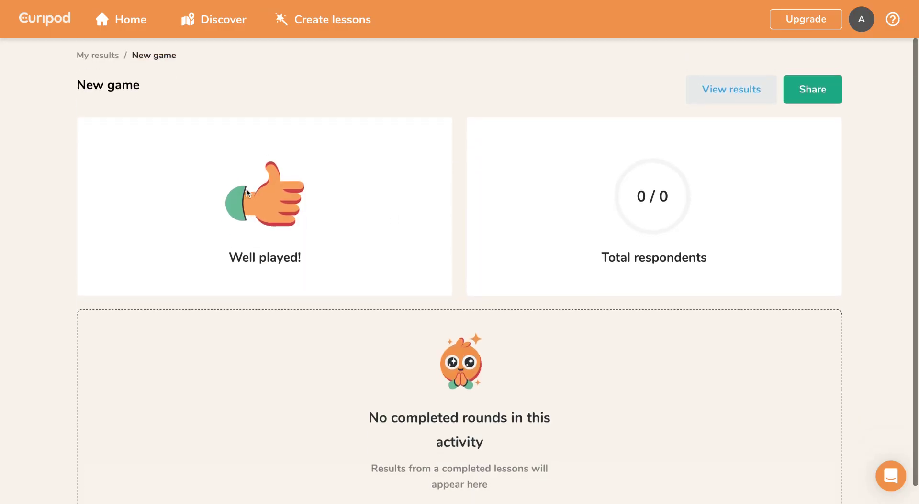
scroll(261, 169, up, 1)
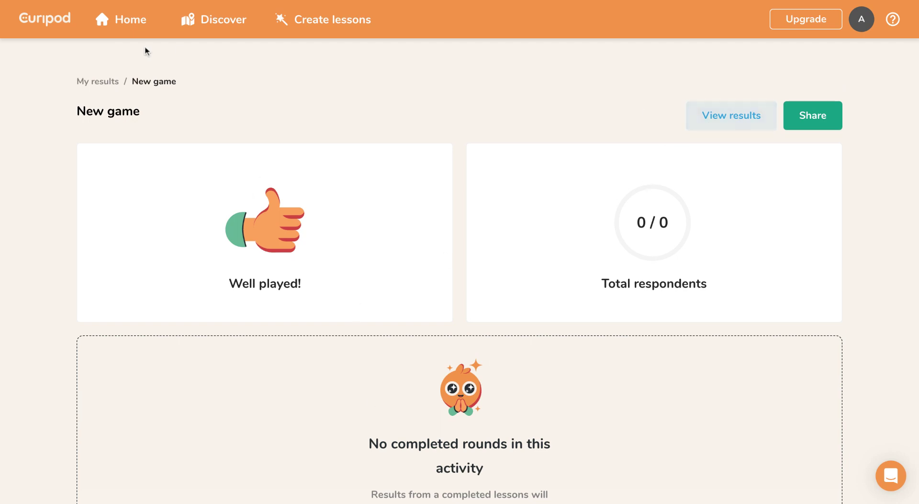
click(122, 28)
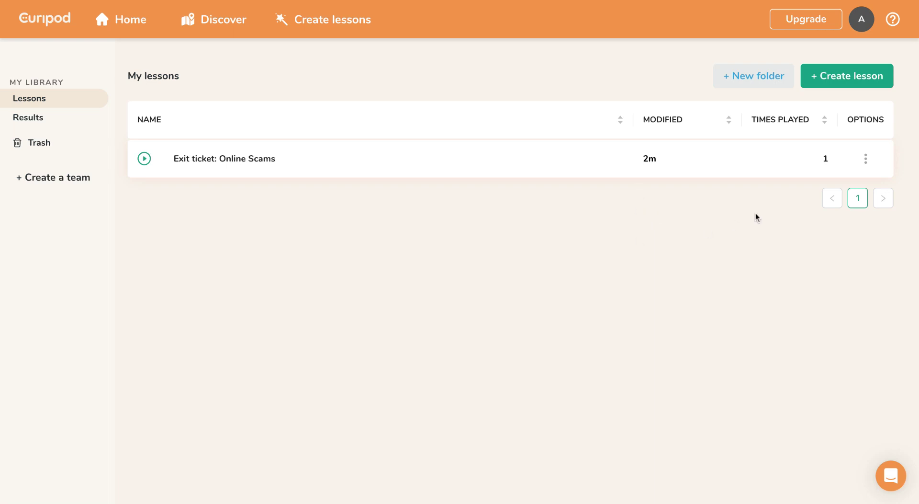
Delete the 'Exit ticket: Online Scams' lesson from its options menu and confirm
click(868, 160)
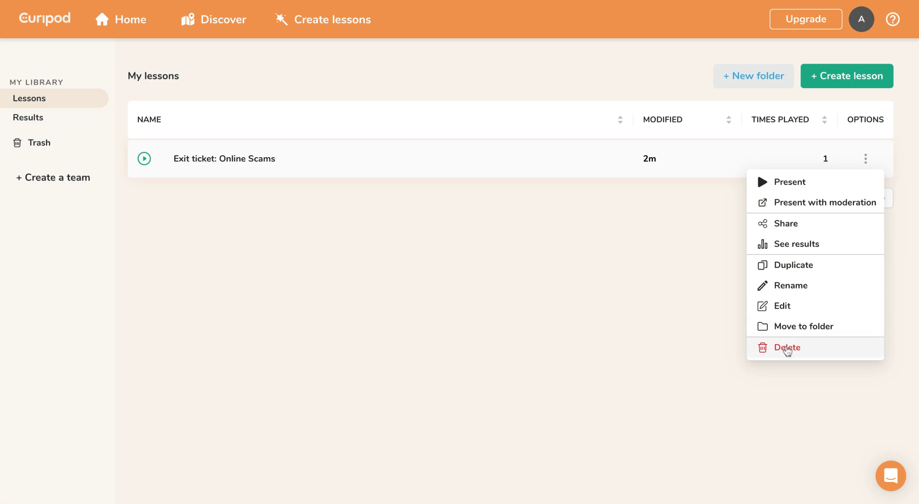
click(788, 351)
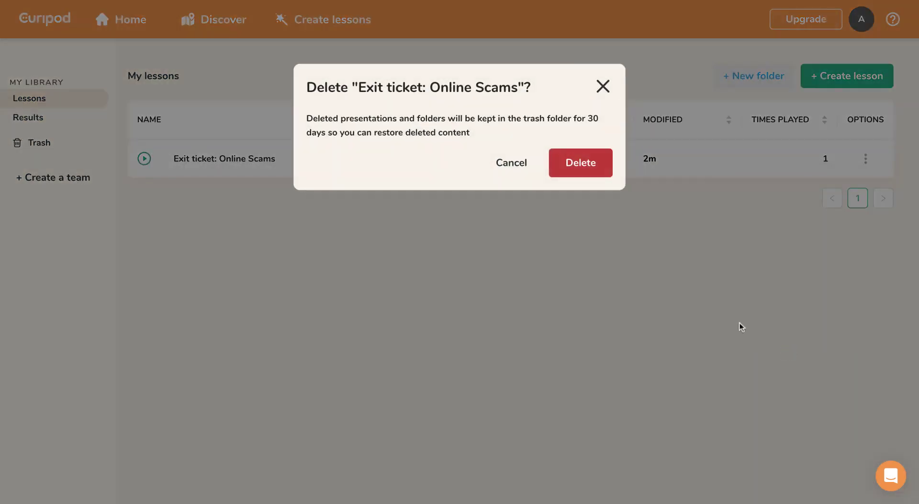
click(590, 167)
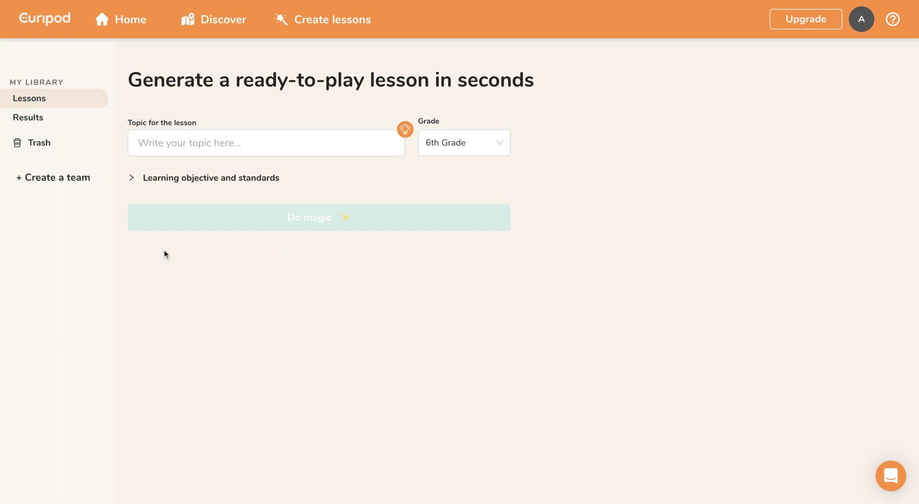
Dismiss the Create new lesson dialog and switch to the Discover gallery
click(342, 27)
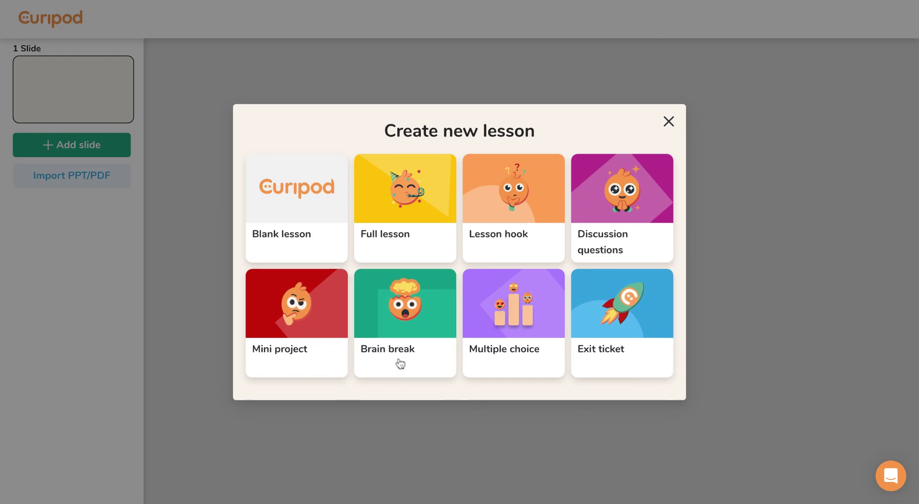
click(669, 122)
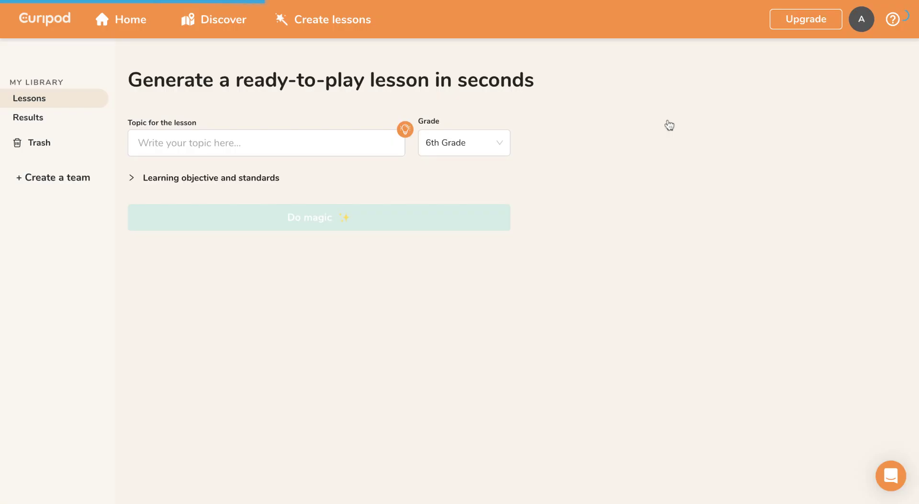
click(235, 28)
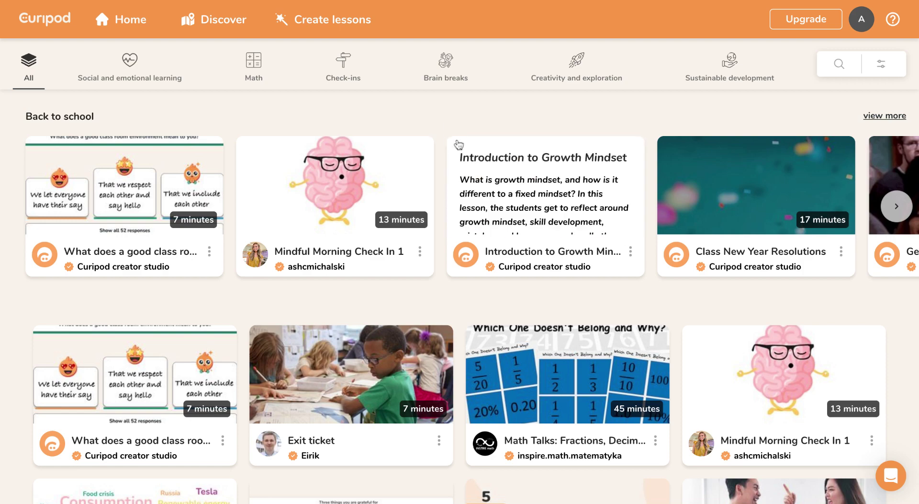
scroll(447, 122, down, 10)
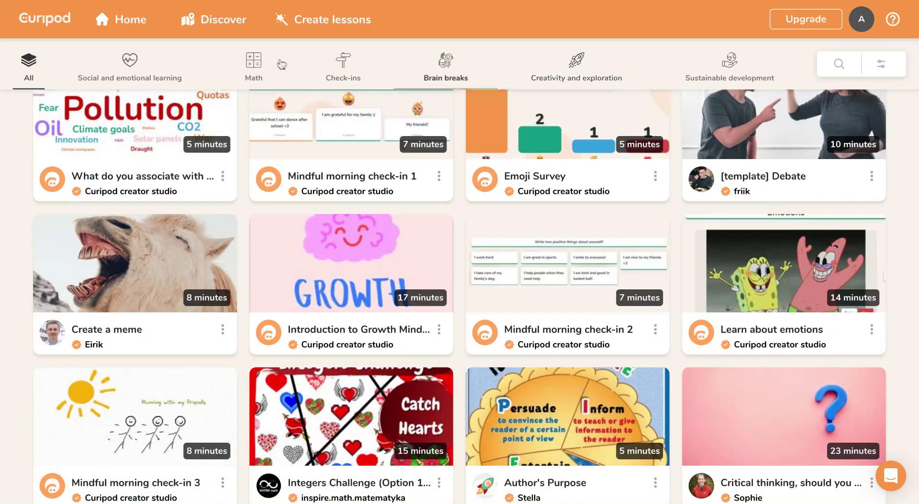
click(253, 71)
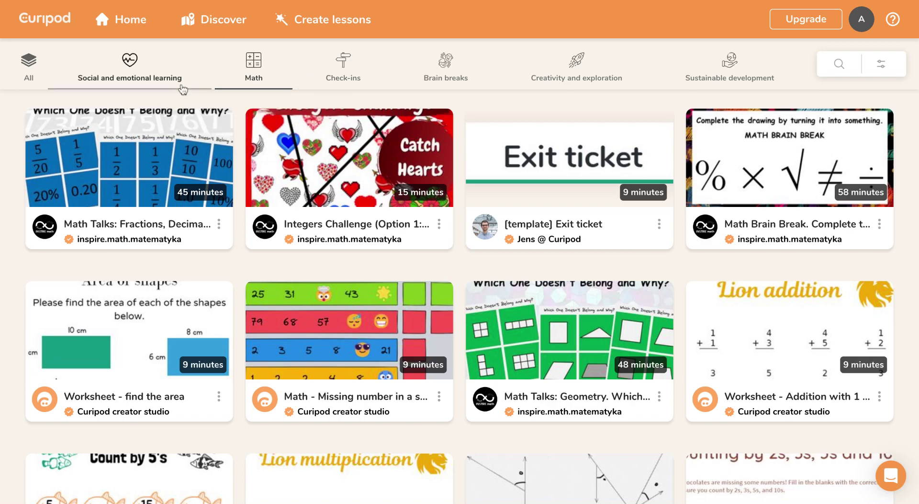
click(33, 64)
scroll(268, 128, down, 3)
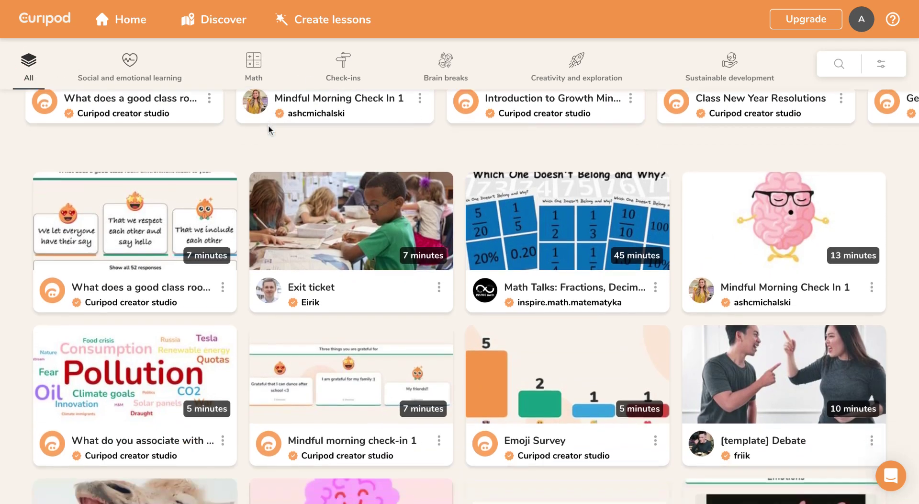
scroll(270, 129, down, 4)
scroll(351, 167, up, 8)
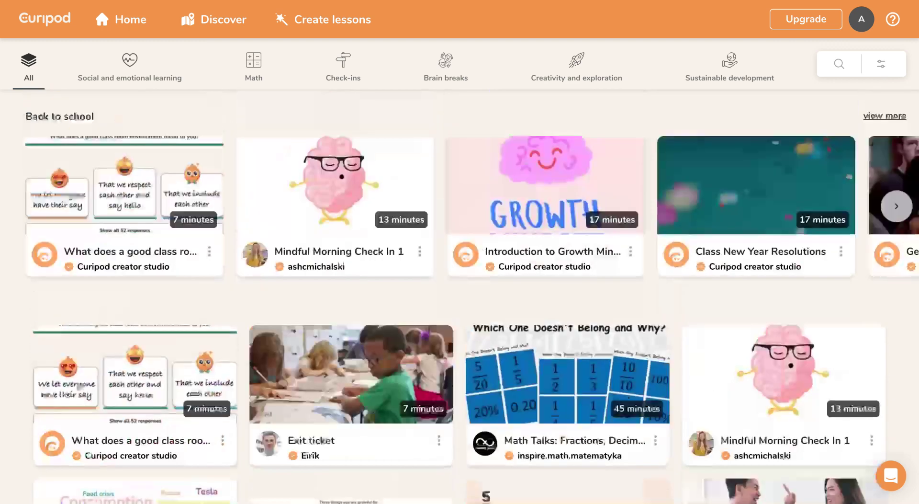